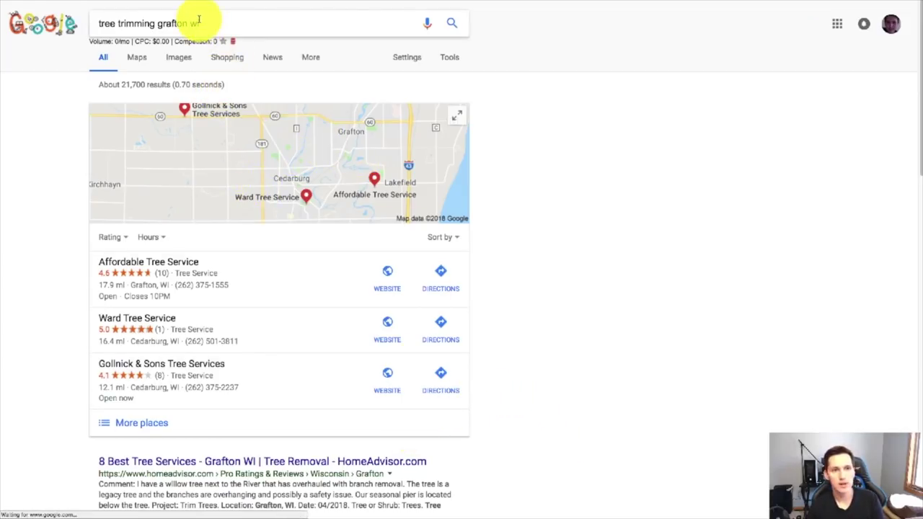
Open the full local listings of tree services for 'tree trimming grafton wi' via More places
{"action": "left_click_drag", "start_coordinate": [157, 24], "coordinate": [189, 23]}
{"action": "left_click", "coordinate": [95, 24]}
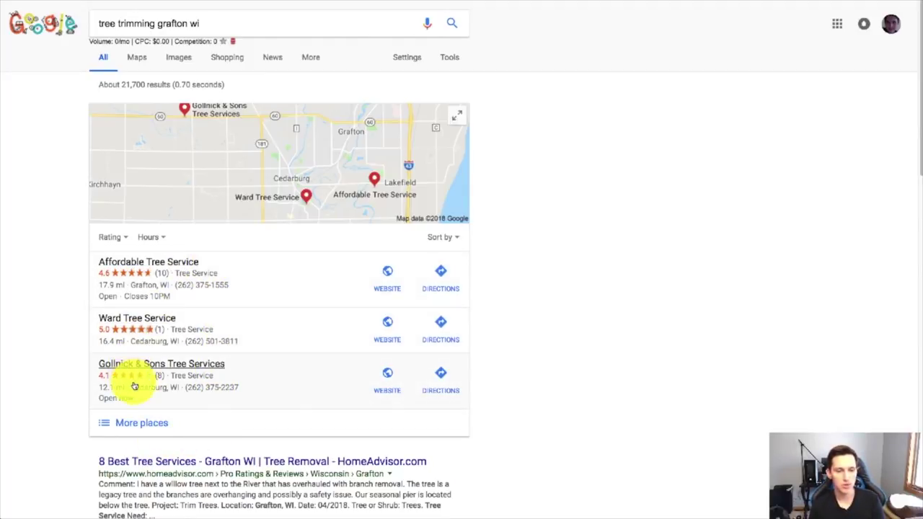
{"action": "left_click", "coordinate": [148, 424]}
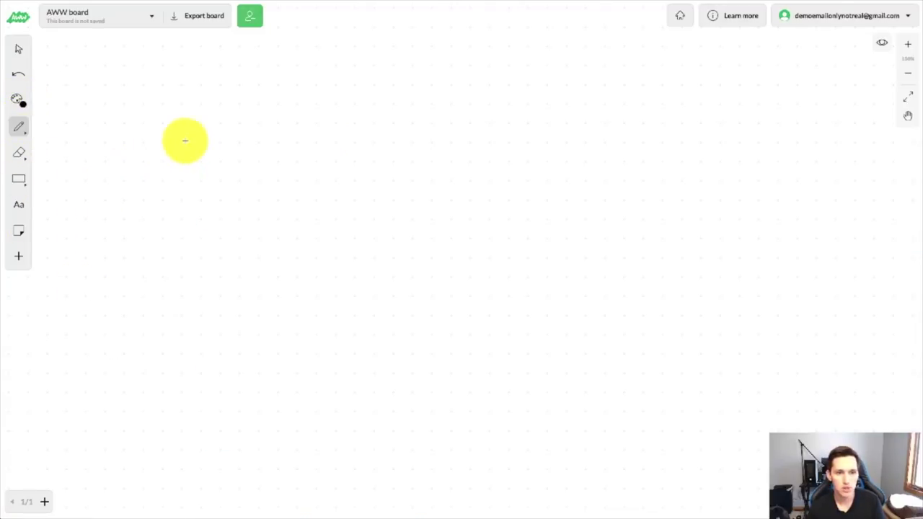
Draw T, an arrow, P, a second arrow and UP, with $500/m beneath UP
{"action": "left_click_drag", "start_coordinate": [185, 141], "coordinate": [189, 183]}
{"action": "left_click_drag", "start_coordinate": [158, 137], "coordinate": [218, 142]}
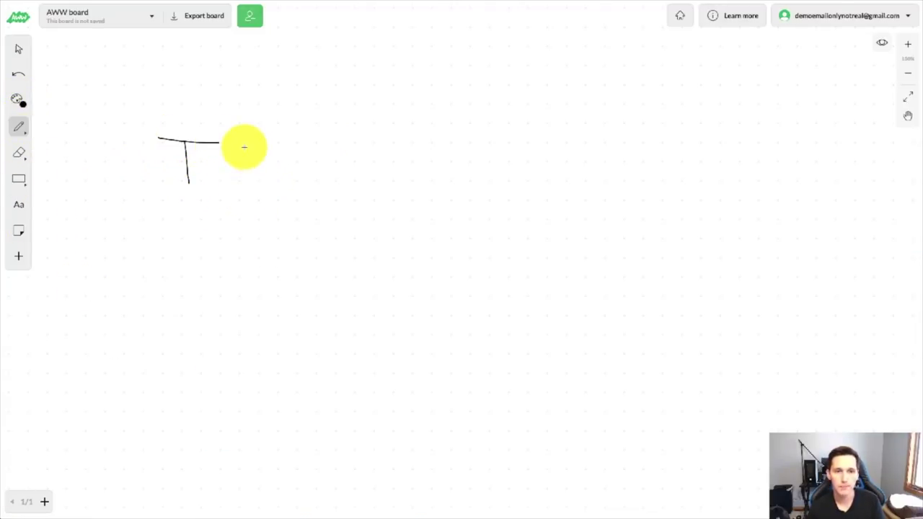
{"action": "mouse_move", "coordinate": [240, 155]}
{"action": "left_mouse_down"}
{"action": "mouse_move", "coordinate": [318, 157]}
{"action": "mouse_move", "coordinate": [303, 174]}
{"action": "left_mouse_up"}
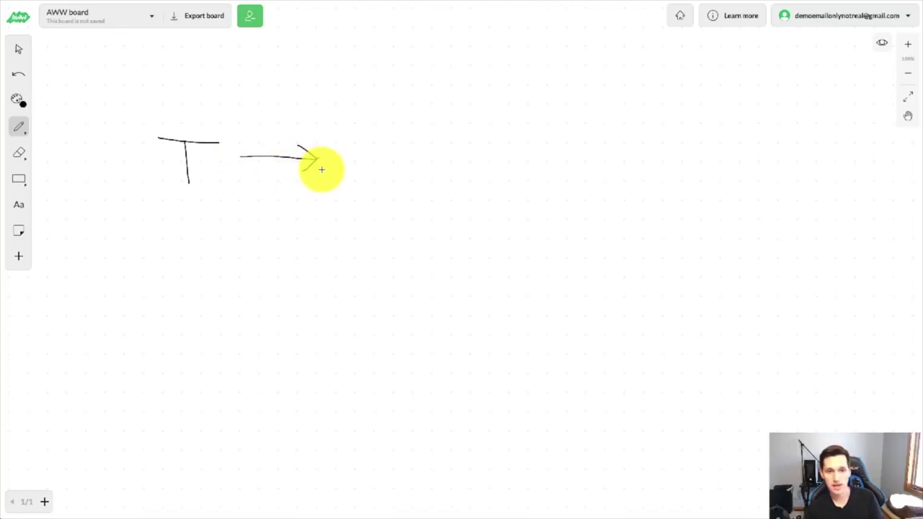
{"action": "left_click_drag", "start_coordinate": [350, 134], "coordinate": [348, 180]}
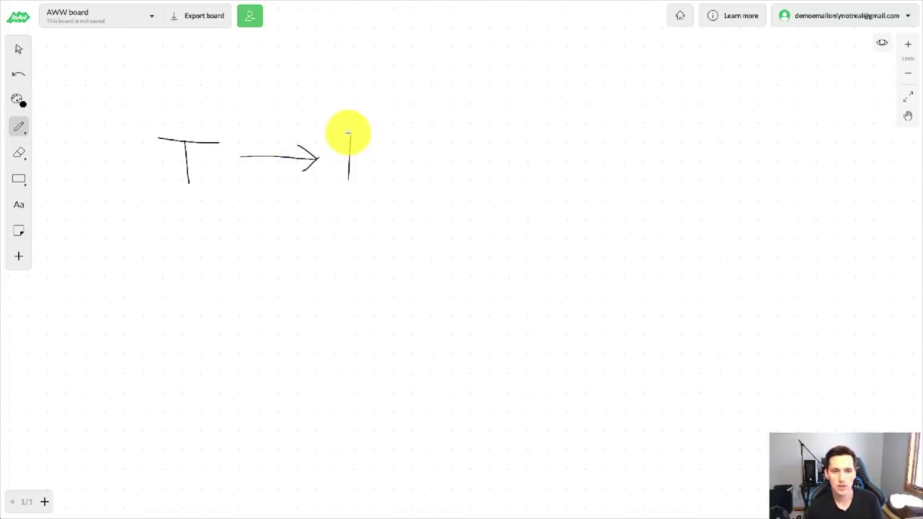
{"action": "left_click_drag", "start_coordinate": [349, 134], "coordinate": [357, 150]}
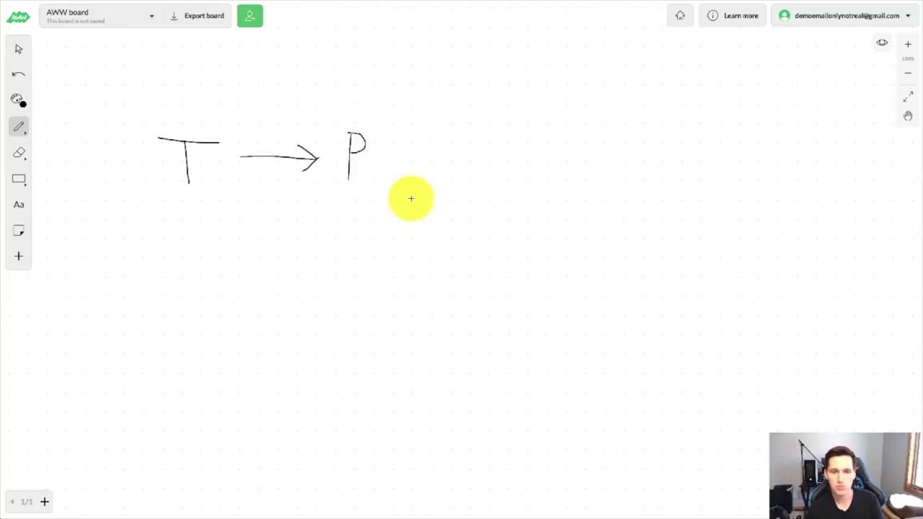
{"action": "mouse_move", "coordinate": [379, 158]}
{"action": "left_mouse_down"}
{"action": "mouse_move", "coordinate": [465, 160]}
{"action": "mouse_move", "coordinate": [444, 170]}
{"action": "left_mouse_up"}
{"action": "mouse_move", "coordinate": [500, 143]}
{"action": "left_mouse_down"}
{"action": "mouse_move", "coordinate": [525, 141]}
{"action": "mouse_move", "coordinate": [538, 165]}
{"action": "left_mouse_up"}
{"action": "mouse_move", "coordinate": [539, 137]}
{"action": "left_mouse_down"}
{"action": "mouse_move", "coordinate": [553, 139]}
{"action": "mouse_move", "coordinate": [521, 195]}
{"action": "mouse_move", "coordinate": [568, 177]}
{"action": "mouse_move", "coordinate": [608, 181]}
{"action": "mouse_move", "coordinate": [607, 189]}
{"action": "left_mouse_up"}
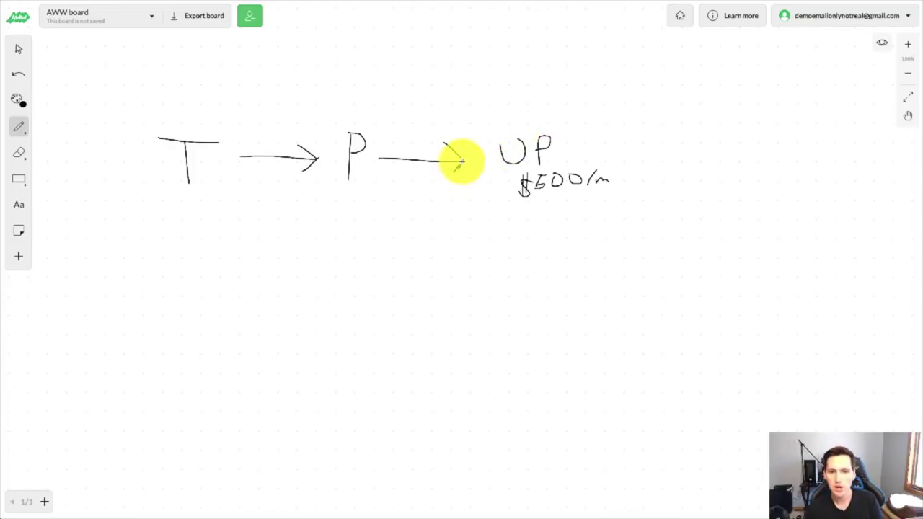
{"action": "mouse_move", "coordinate": [461, 161]}
{"action": "left_mouse_down"}
{"action": "mouse_move", "coordinate": [453, 158]}
{"action": "mouse_move", "coordinate": [450, 173]}
{"action": "left_mouse_up"}
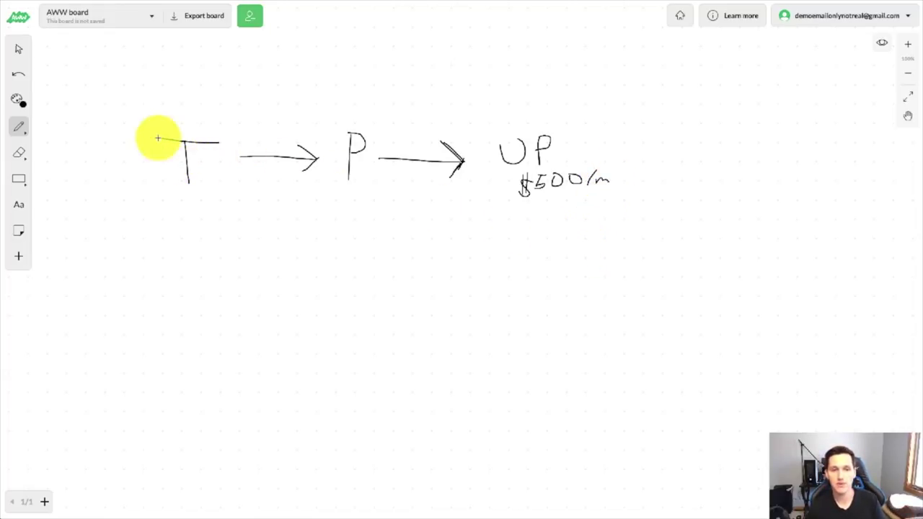
Write an underlined '1' above P and draw a downward arrow below T
{"action": "mouse_move", "coordinate": [344, 60]}
{"action": "left_mouse_down"}
{"action": "mouse_move", "coordinate": [350, 74]}
{"action": "mouse_move", "coordinate": [374, 82]}
{"action": "left_mouse_up"}
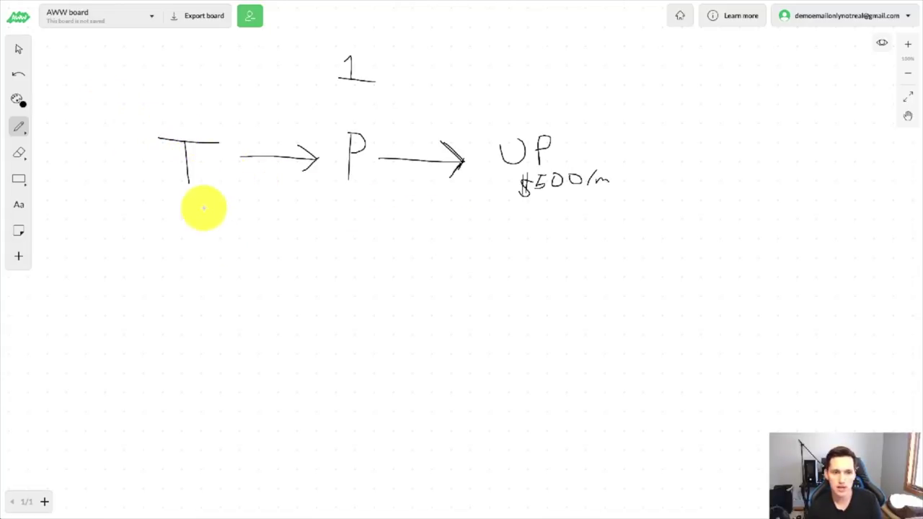
{"action": "mouse_move", "coordinate": [190, 204]}
{"action": "left_mouse_down"}
{"action": "mouse_move", "coordinate": [192, 241]}
{"action": "mouse_move", "coordinate": [205, 238]}
{"action": "left_mouse_up"}
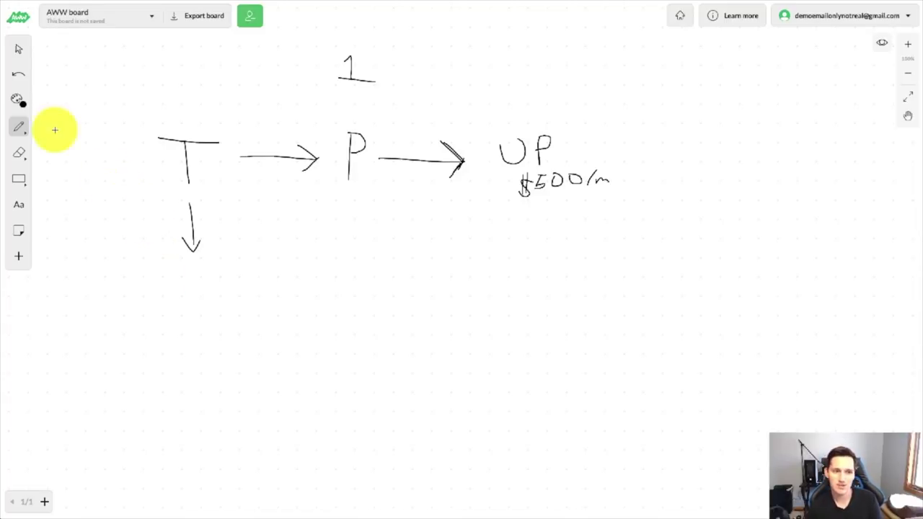
Add the text 'tracking phone / marketing analysis' beneath the arrow under T
{"action": "left_click", "coordinate": [19, 205]}
{"action": "left_click", "coordinate": [147, 301]}
{"action": "type", "text": "tra"}
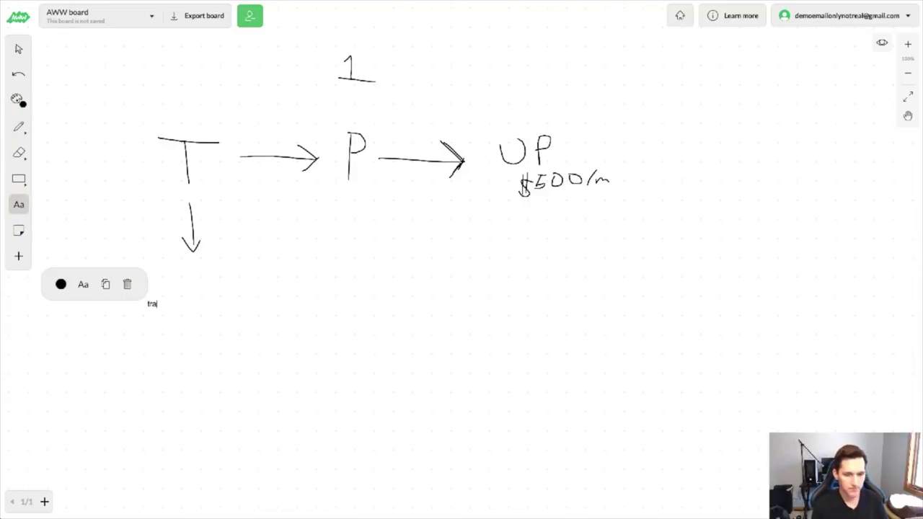
{"action": "type", "text": "cking phone / market"}
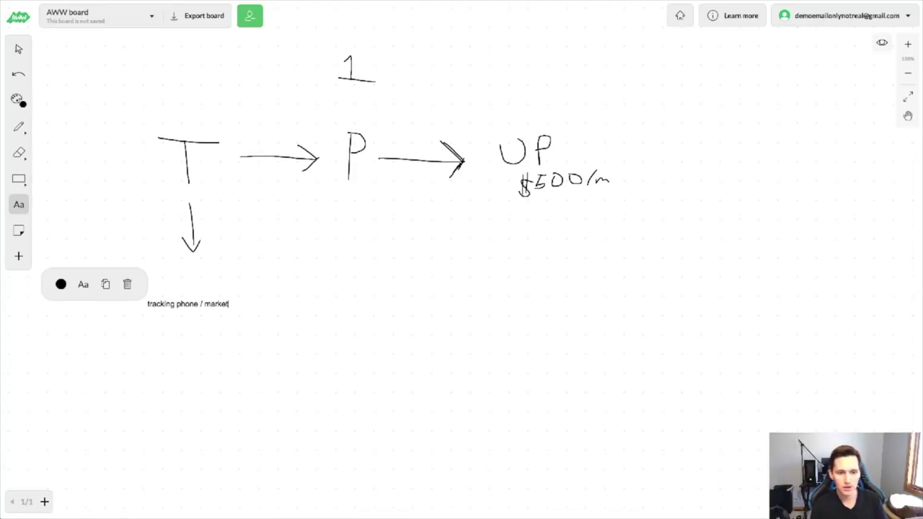
{"action": "type", "text": "ing analysis"}
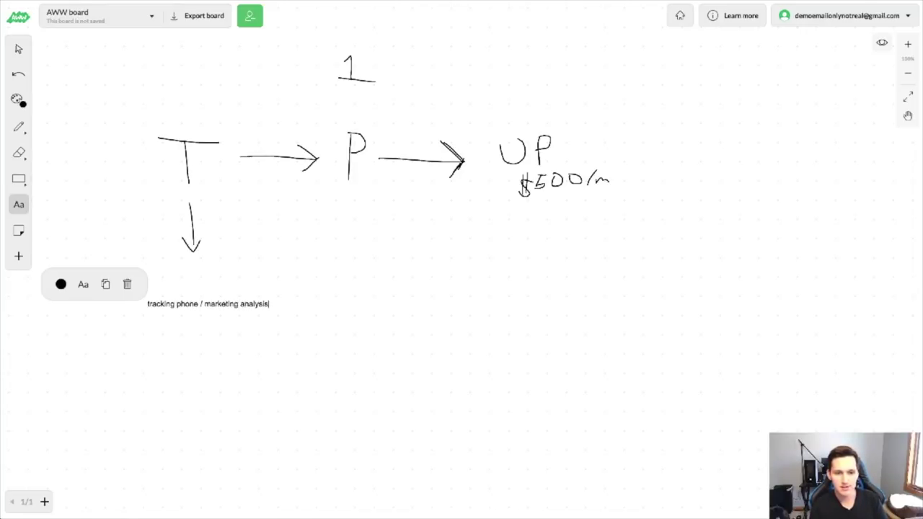
{"action": "left_click", "coordinate": [19, 48]}
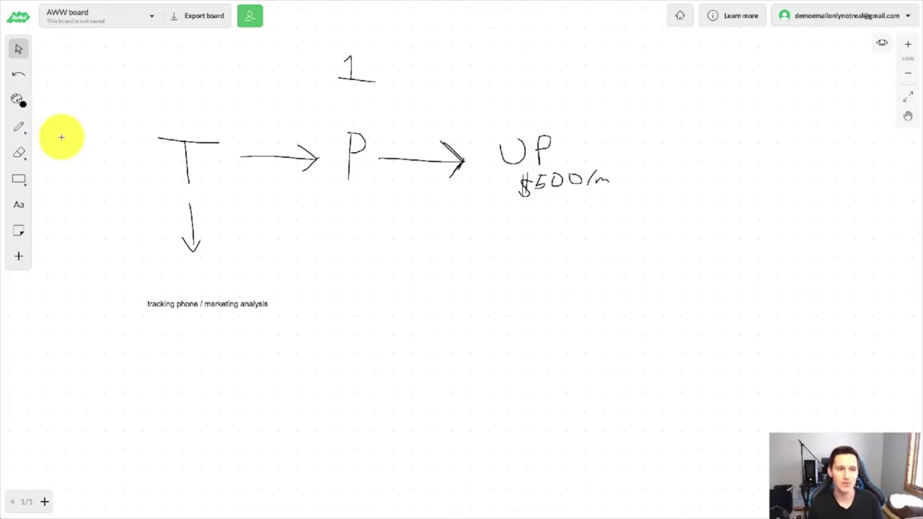
{"action": "left_click", "coordinate": [19, 178]}
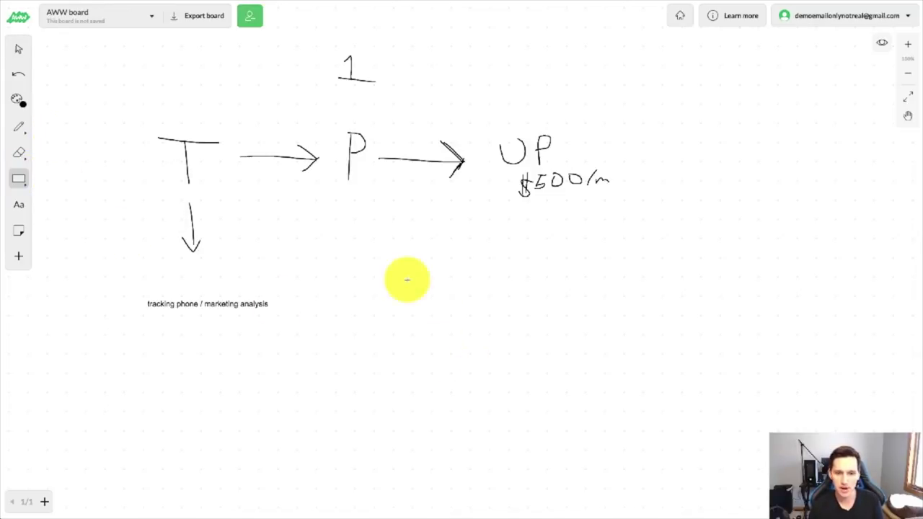
Draw a rectangle below P and type a sample tracking phone number inside it
{"action": "mouse_move", "coordinate": [363, 241]}
{"action": "left_mouse_down"}
{"action": "mouse_move", "coordinate": [360, 274]}
{"action": "mouse_move", "coordinate": [506, 299]}
{"action": "left_mouse_up"}
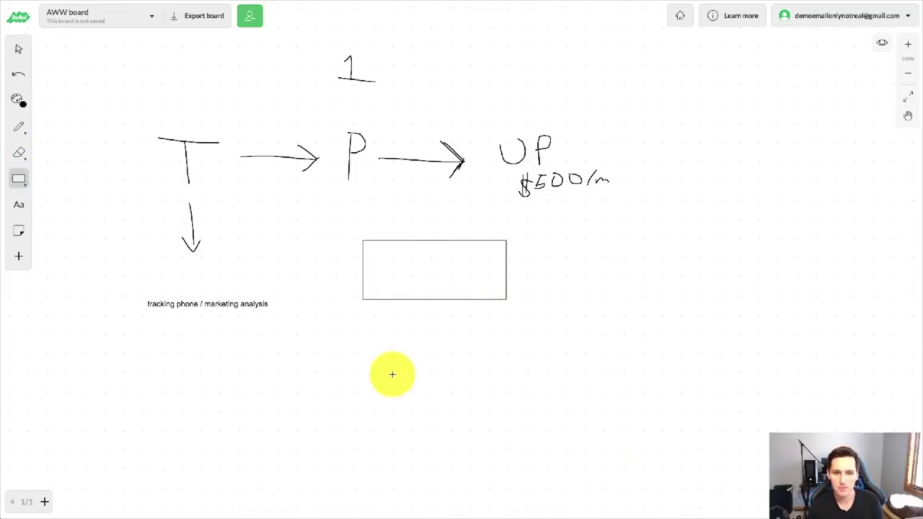
{"action": "left_click", "coordinate": [16, 209]}
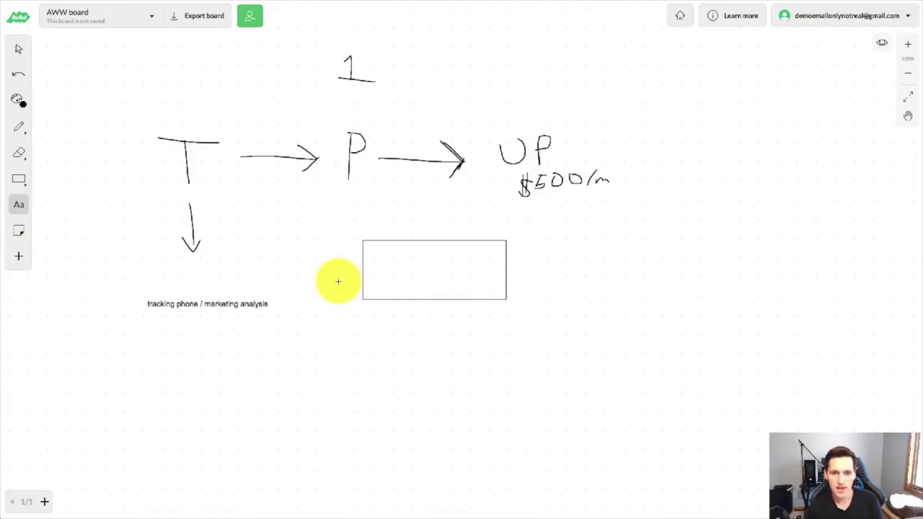
{"action": "left_click", "coordinate": [406, 288]}
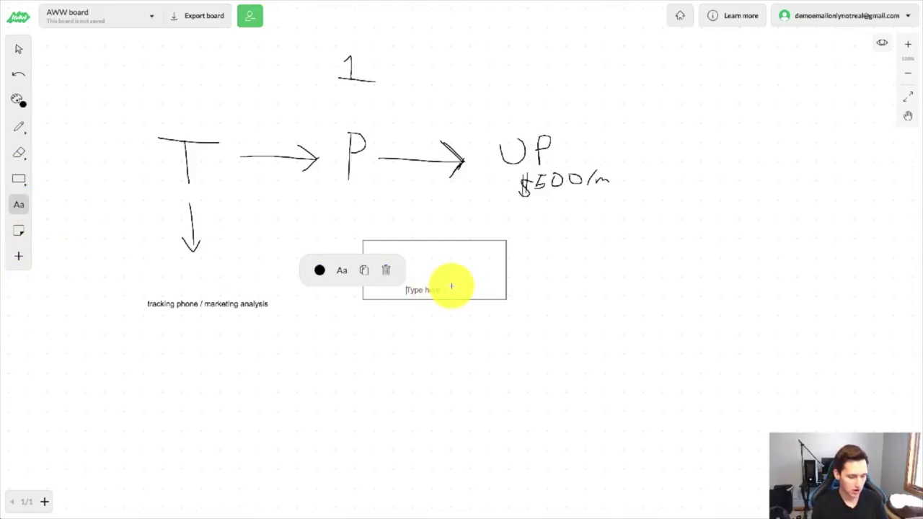
{"action": "type", "text": "414-222-3333"}
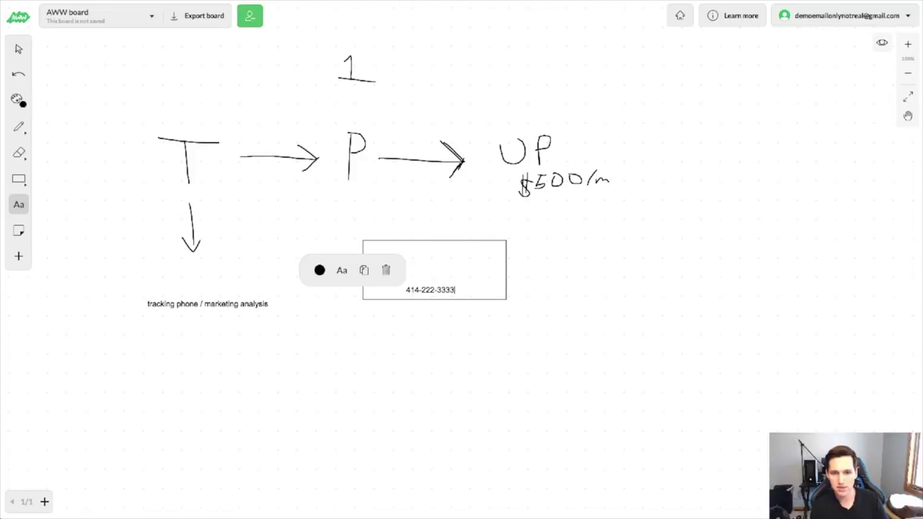
{"action": "left_click", "coordinate": [27, 55]}
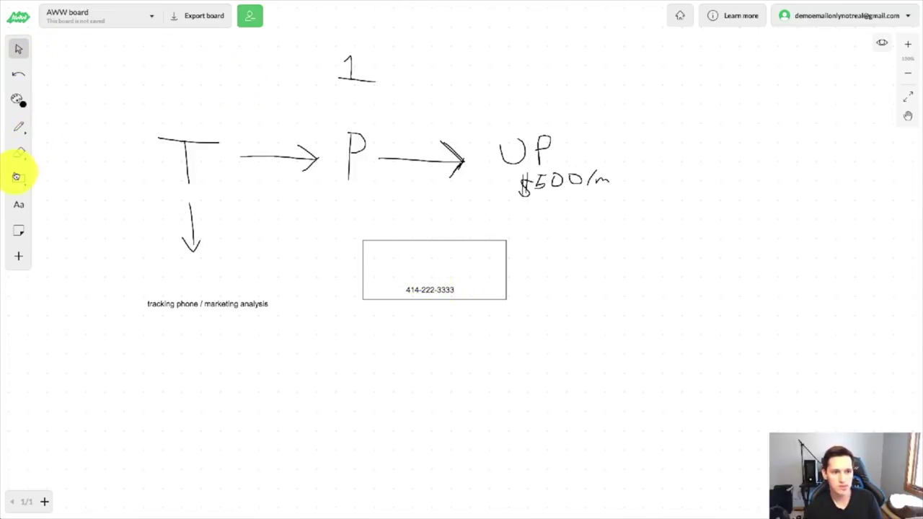
{"action": "left_click", "coordinate": [18, 179]}
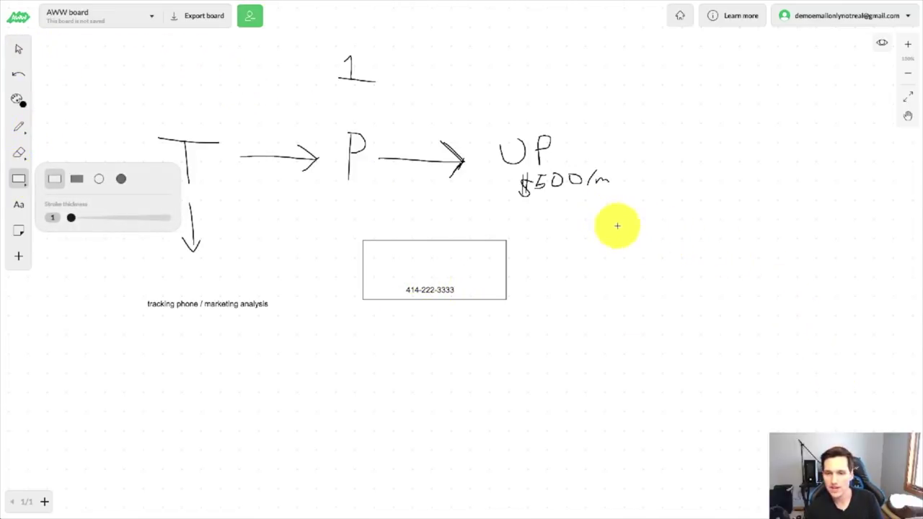
Draw a larger rectangle under UP holding the same tracking phone number
{"action": "mouse_move", "coordinate": [614, 222]}
{"action": "left_mouse_down"}
{"action": "mouse_move", "coordinate": [613, 290]}
{"action": "mouse_move", "coordinate": [830, 303]}
{"action": "mouse_move", "coordinate": [843, 335]}
{"action": "left_mouse_up"}
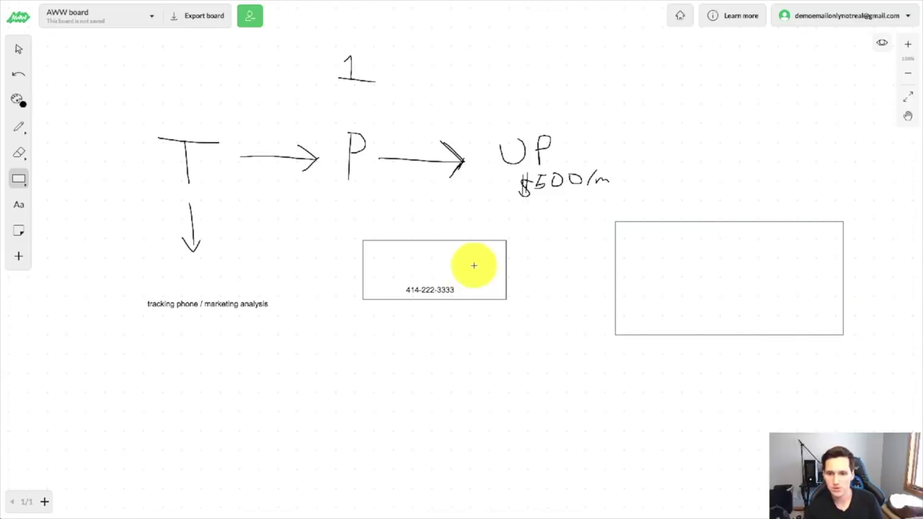
{"action": "left_click", "coordinate": [21, 205]}
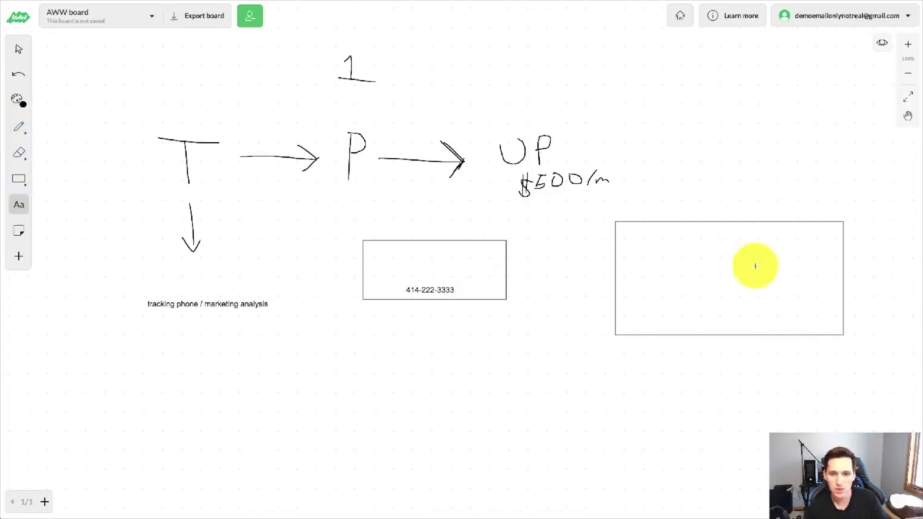
{"action": "left_click", "coordinate": [713, 317]}
{"action": "type", "text": "414-"}
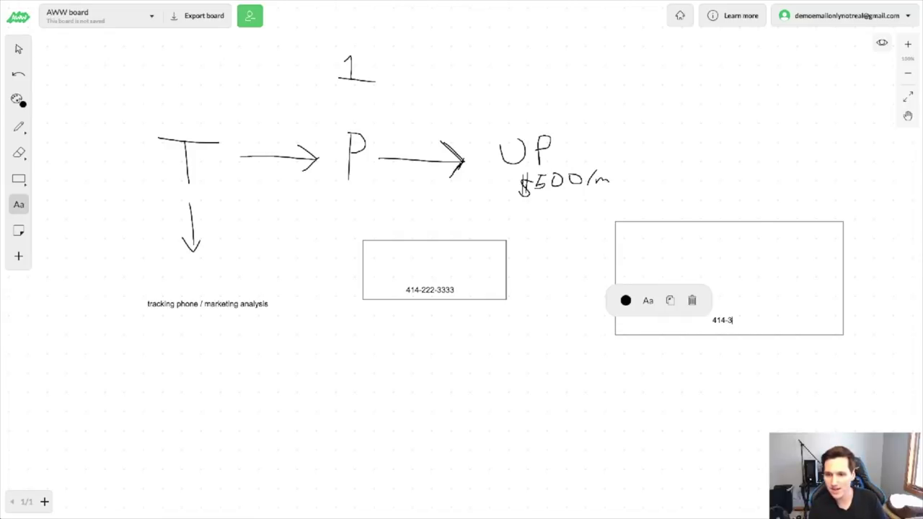
{"action": "type", "text": "222-3333"}
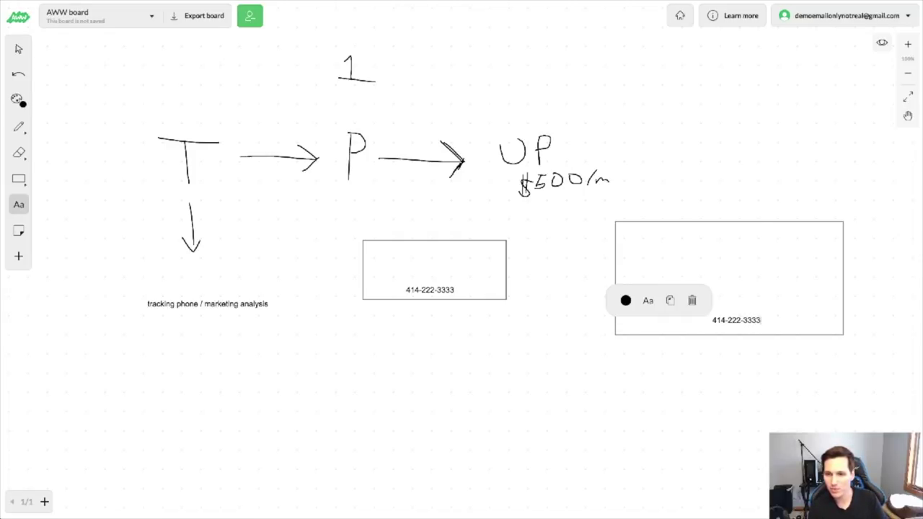
{"action": "left_click", "coordinate": [21, 52]}
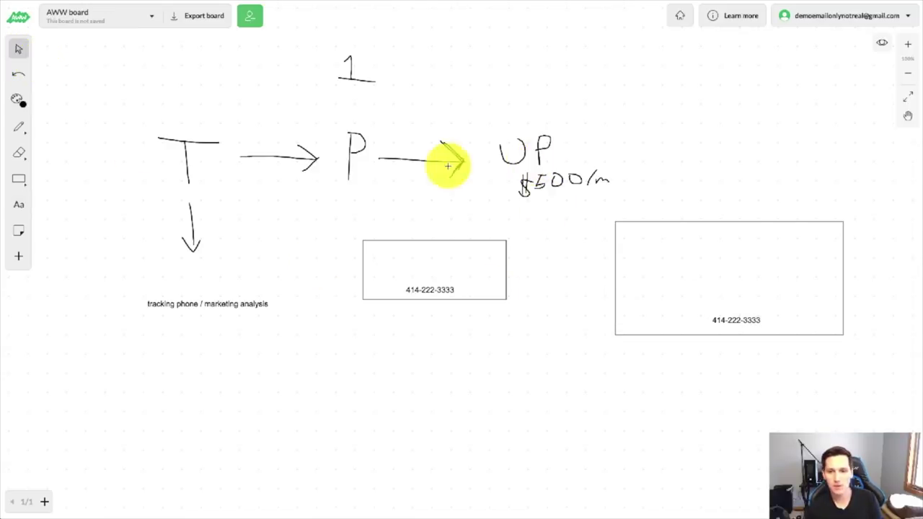
{"action": "left_click", "coordinate": [19, 128]}
Sketch a smiley customer face with arrows from both phone boxes pointing to it
{"action": "mouse_move", "coordinate": [560, 383]}
{"action": "left_mouse_down"}
{"action": "mouse_move", "coordinate": [536, 434]}
{"action": "mouse_move", "coordinate": [553, 381]}
{"action": "mouse_move", "coordinate": [558, 402]}
{"action": "mouse_move", "coordinate": [579, 406]}
{"action": "mouse_move", "coordinate": [582, 421]}
{"action": "left_mouse_up"}
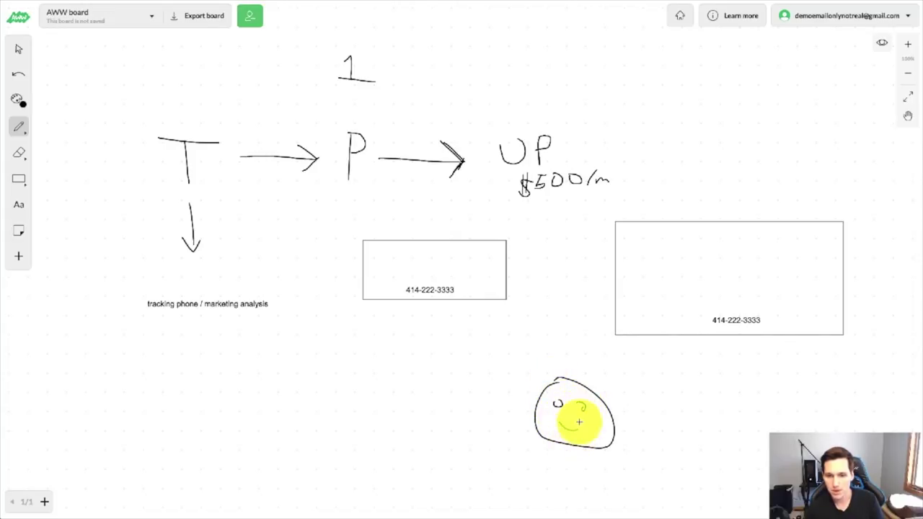
{"action": "left_click_drag", "start_coordinate": [462, 303], "coordinate": [534, 374]}
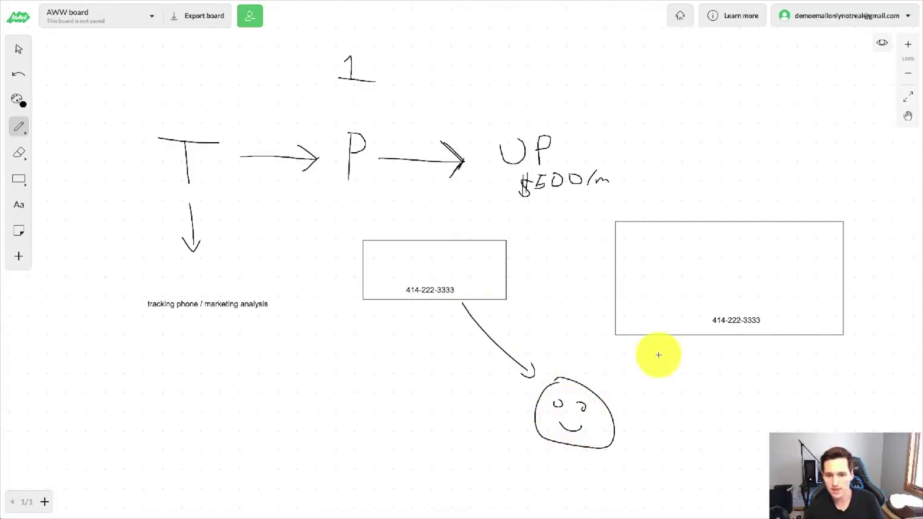
{"action": "mouse_move", "coordinate": [667, 342]}
{"action": "left_mouse_down"}
{"action": "mouse_move", "coordinate": [605, 378]}
{"action": "mouse_move", "coordinate": [630, 381]}
{"action": "left_mouse_up"}
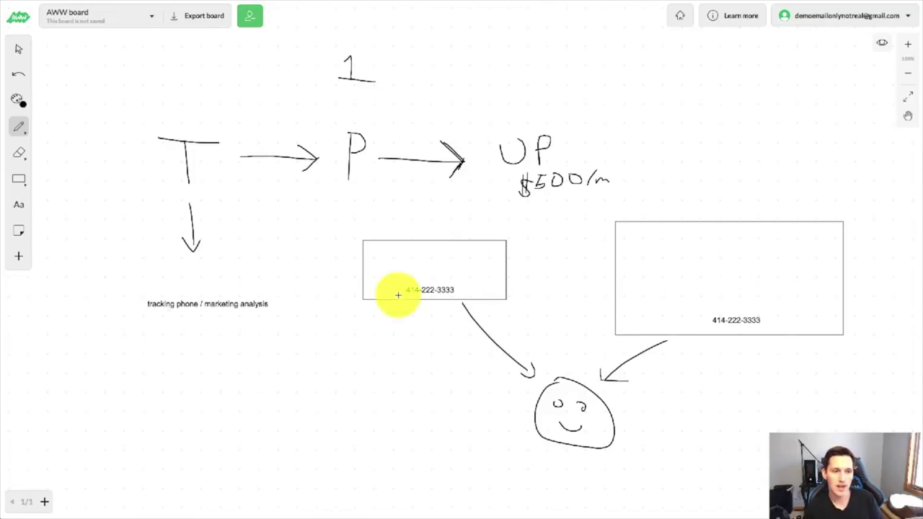
Draw an X over the right box and type '5000/m' in its top-left
{"action": "left_click_drag", "start_coordinate": [724, 214], "coordinate": [862, 372]}
{"action": "left_click_drag", "start_coordinate": [799, 229], "coordinate": [731, 317]}
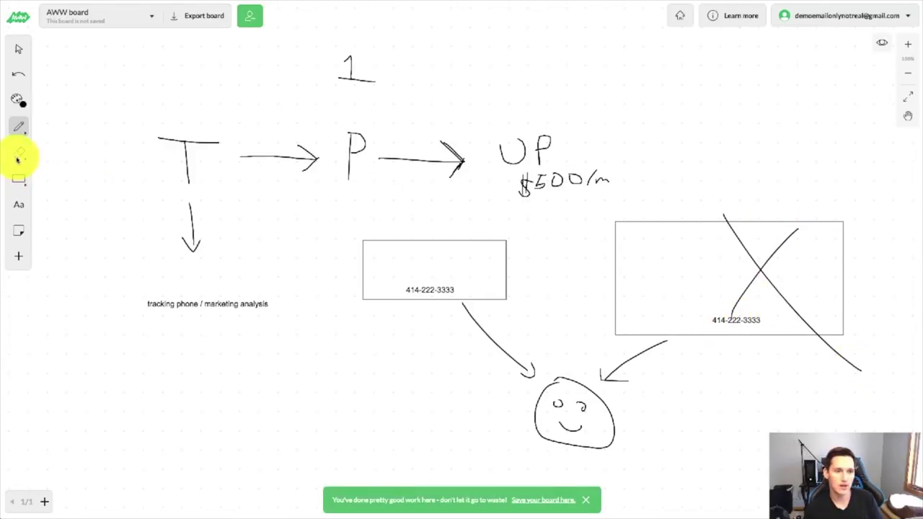
{"action": "left_click", "coordinate": [19, 204]}
{"action": "left_click", "coordinate": [635, 256]}
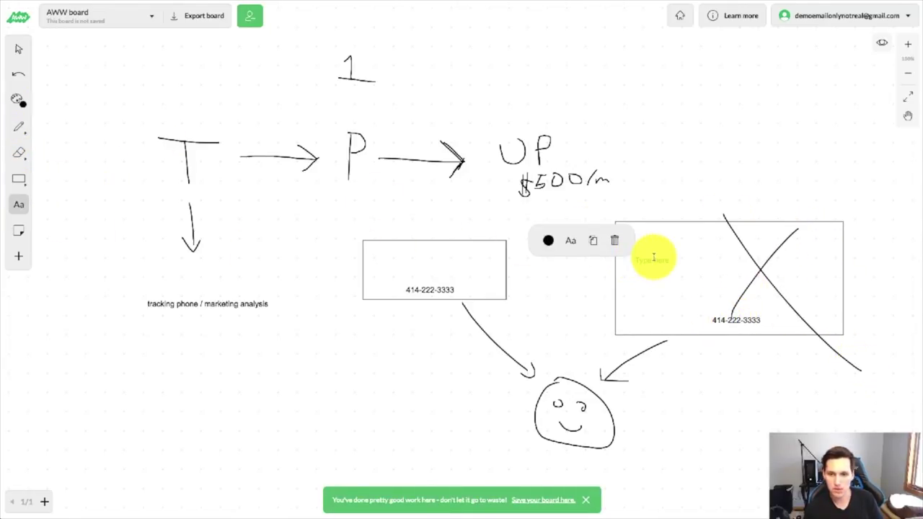
{"action": "type", "text": "5000"}
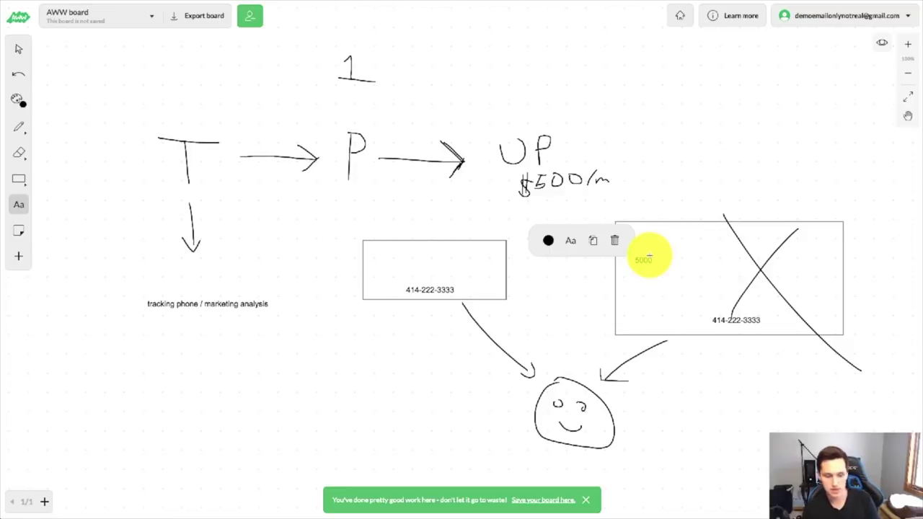
{"action": "type", "text": "/m"}
{"action": "left_click", "coordinate": [20, 49]}
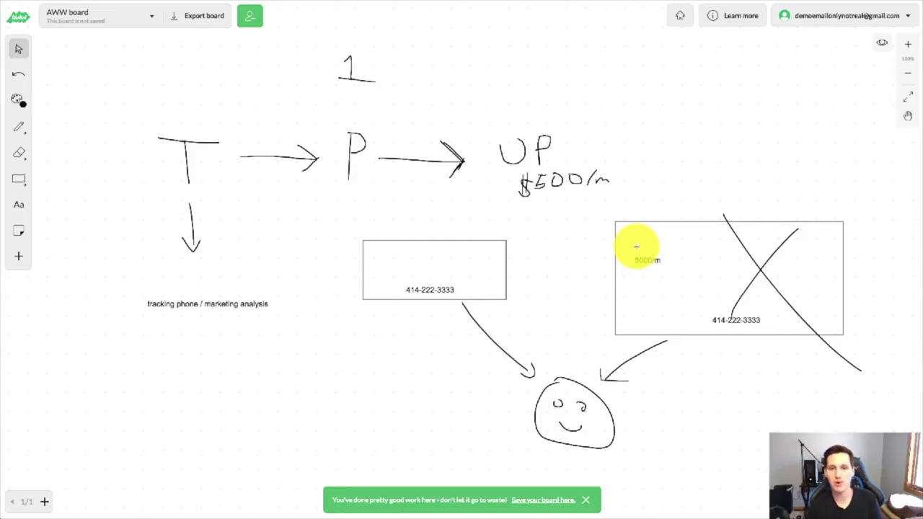
{"action": "left_click", "coordinate": [19, 127]}
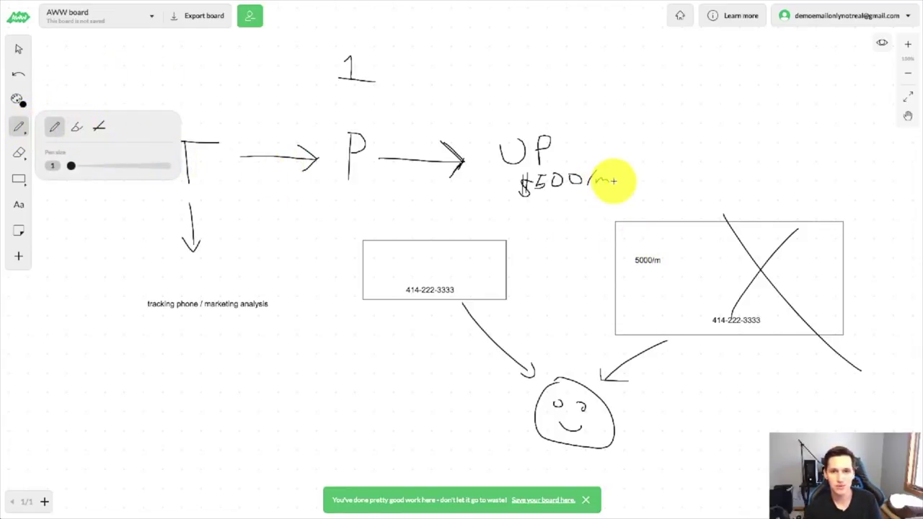
Circle the UP $500/m note and handwrite 'Yoast' at the board's top right
{"action": "mouse_move", "coordinate": [581, 119]}
{"action": "left_mouse_down"}
{"action": "mouse_move", "coordinate": [462, 152]}
{"action": "mouse_move", "coordinate": [611, 197]}
{"action": "mouse_move", "coordinate": [575, 117]}
{"action": "left_mouse_up"}
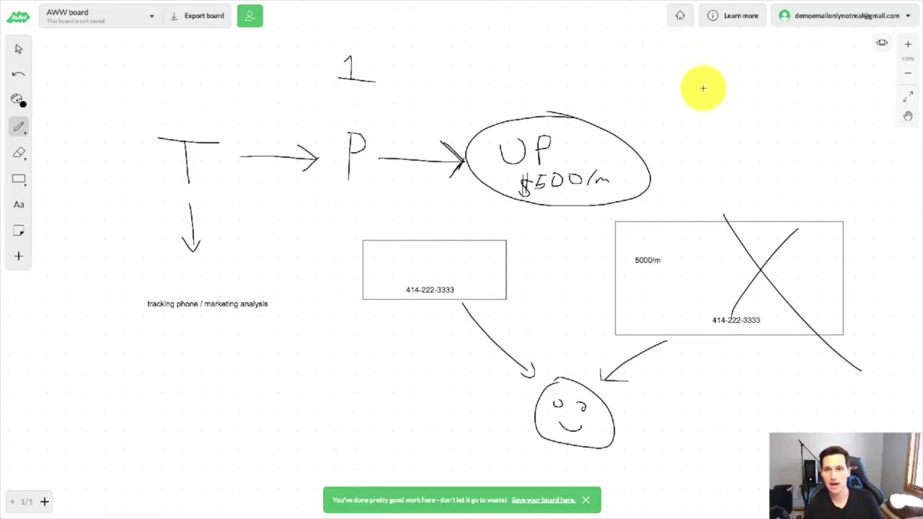
{"action": "mouse_move", "coordinate": [679, 58]}
{"action": "left_mouse_down"}
{"action": "mouse_move", "coordinate": [666, 113]}
{"action": "mouse_move", "coordinate": [670, 93]}
{"action": "mouse_move", "coordinate": [691, 97]}
{"action": "left_mouse_up"}
{"action": "left_click_drag", "start_coordinate": [705, 101], "coordinate": [734, 109]}
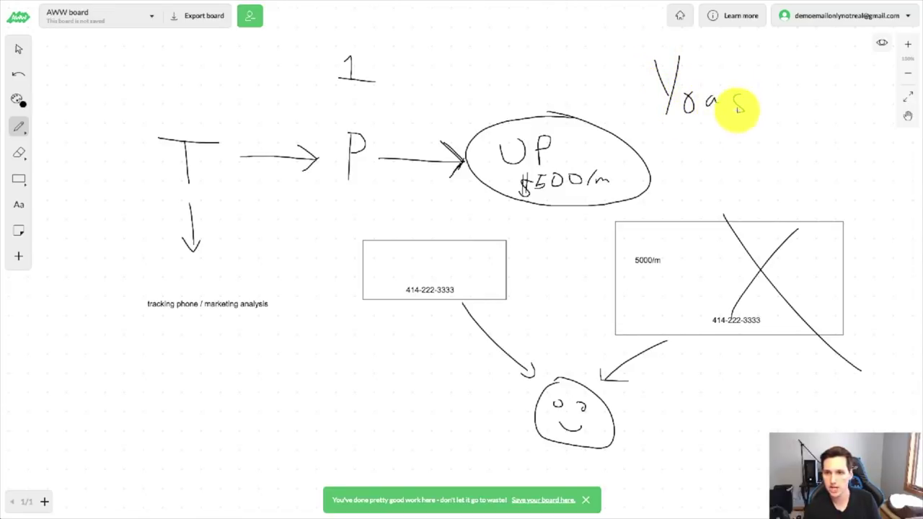
{"action": "mouse_move", "coordinate": [754, 70]}
{"action": "left_mouse_down"}
{"action": "mouse_move", "coordinate": [755, 112]}
{"action": "mouse_move", "coordinate": [774, 94]}
{"action": "left_mouse_up"}
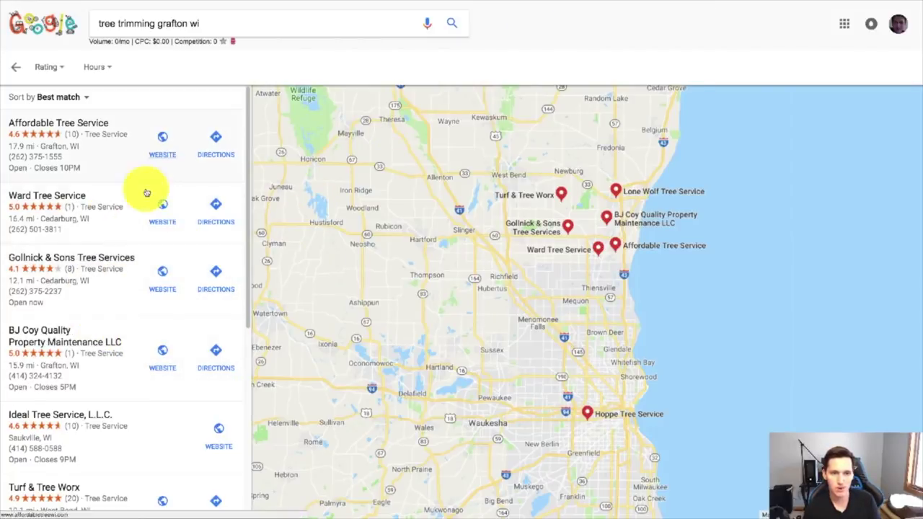
{"action": "mouse_move", "coordinate": [161, 267]}
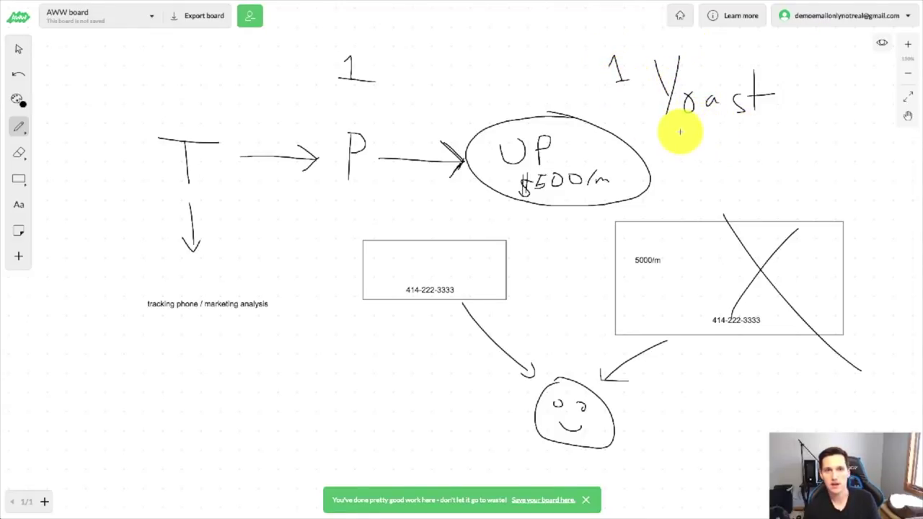
Handwrite '2 Citation' directly below Yoast
{"action": "mouse_move", "coordinate": [672, 158]}
{"action": "left_mouse_down"}
{"action": "mouse_move", "coordinate": [726, 161]}
{"action": "mouse_move", "coordinate": [744, 140]}
{"action": "mouse_move", "coordinate": [751, 154]}
{"action": "mouse_move", "coordinate": [754, 136]}
{"action": "mouse_move", "coordinate": [756, 154]}
{"action": "mouse_move", "coordinate": [768, 141]}
{"action": "mouse_move", "coordinate": [783, 144]}
{"action": "left_mouse_up"}
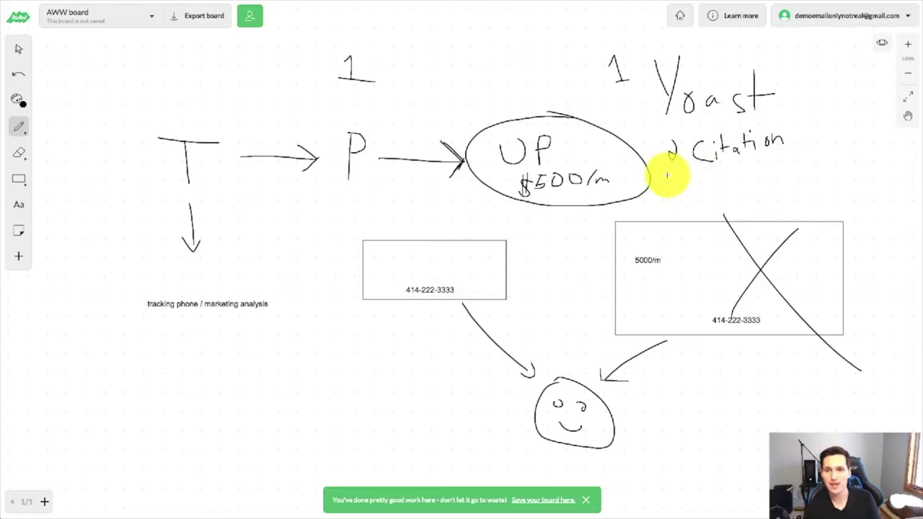
Draw a pen box around '2 Citation' under Yoast, its line reaching the UP ellipse
{"action": "mouse_move", "coordinate": [668, 175]}
{"action": "left_mouse_down"}
{"action": "mouse_move", "coordinate": [820, 157]}
{"action": "mouse_move", "coordinate": [789, 134]}
{"action": "mouse_move", "coordinate": [639, 169]}
{"action": "mouse_move", "coordinate": [699, 195]}
{"action": "left_mouse_up"}
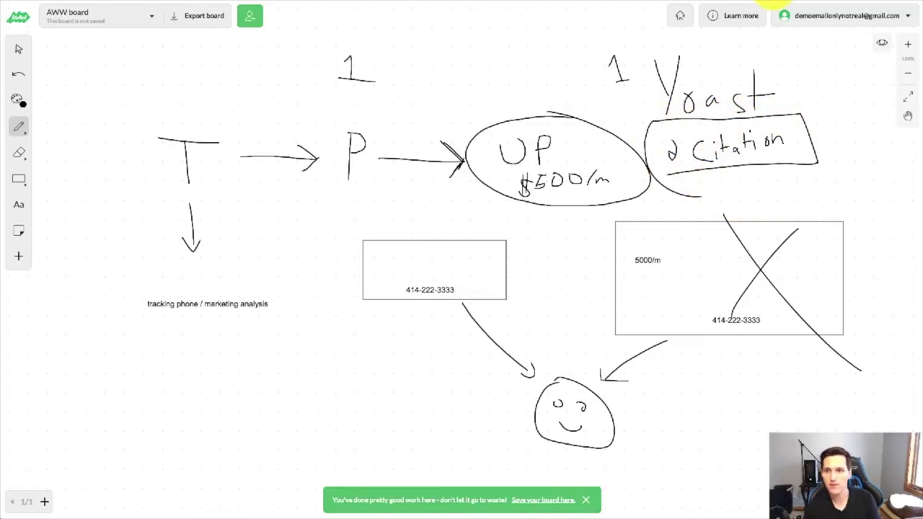